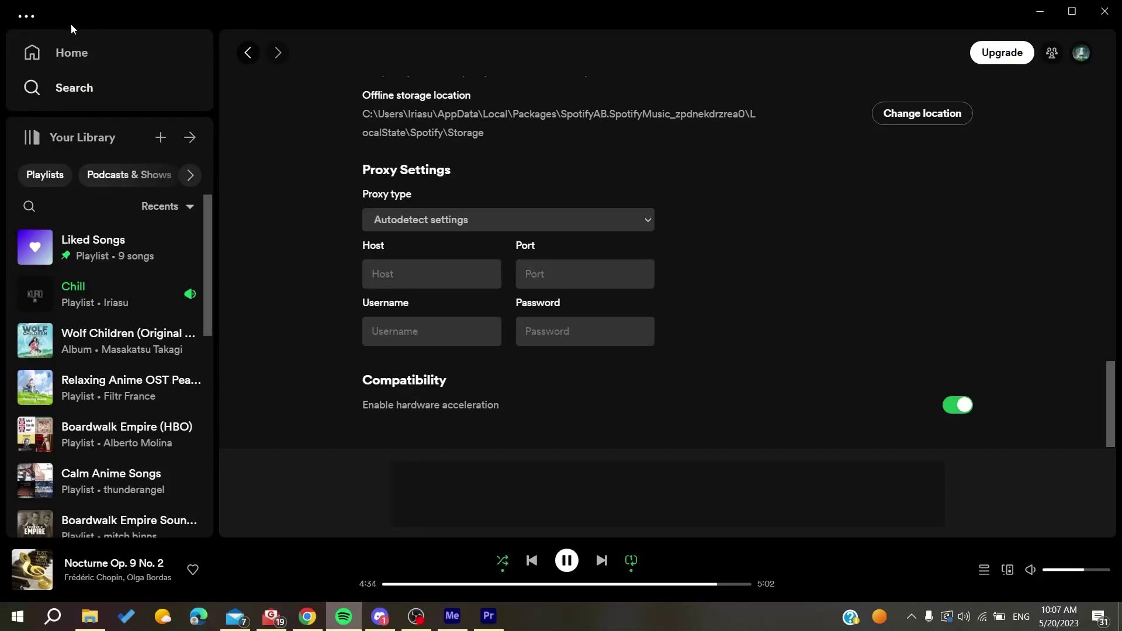
# - Leave Settings for Home and reach the signed-out welcome screen with Log in and Sign up free
pyautogui.click(66, 52)
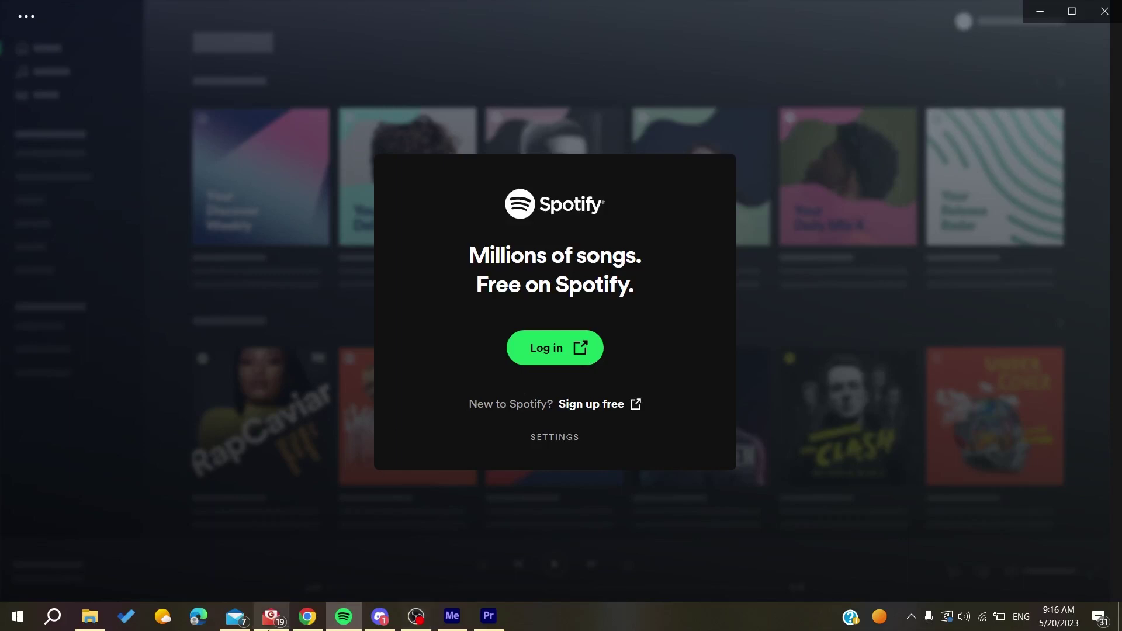
# - Search Google for 'Spotify' in Chrome, then return to the Spotify sign-in screen
pyautogui.click(307, 616)
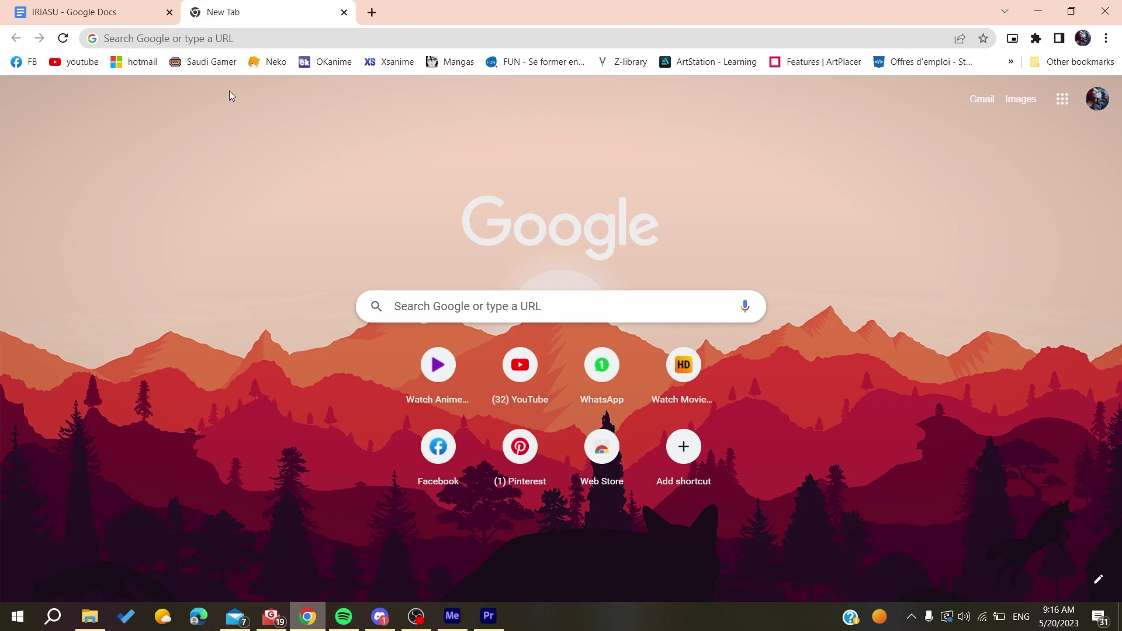
pyautogui.click(189, 38)
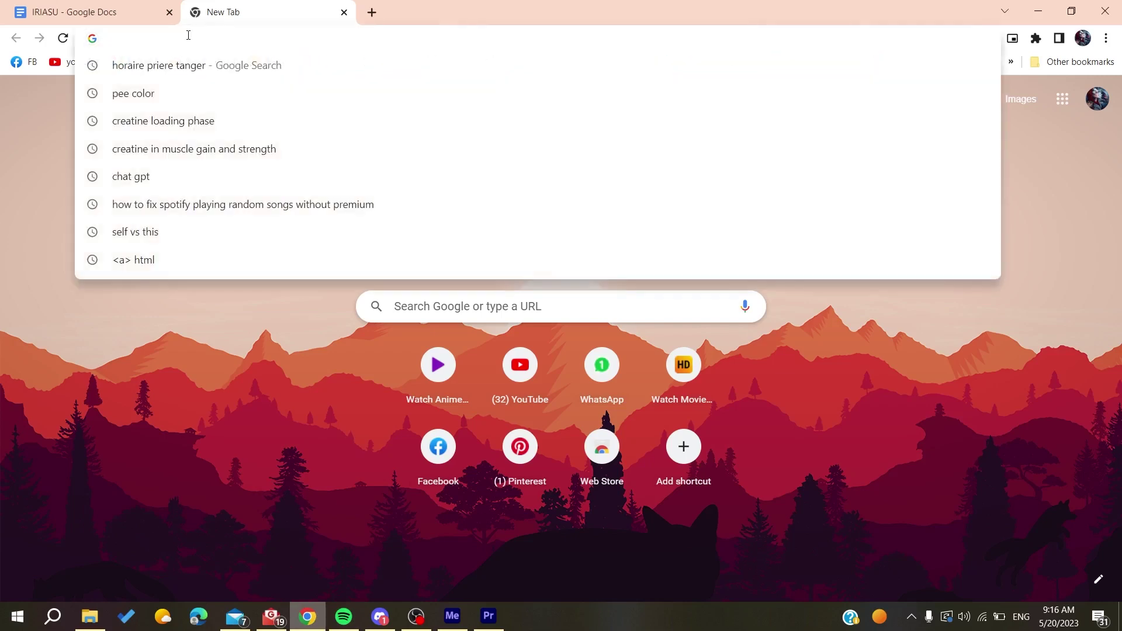
pyautogui.write('spo')
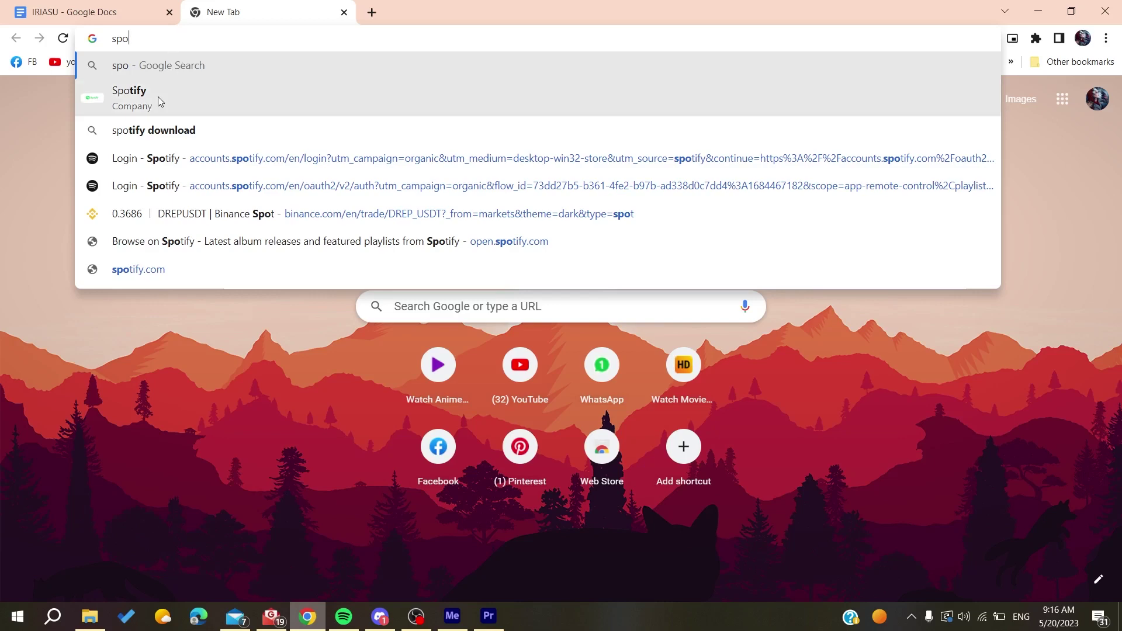
pyautogui.click(158, 96)
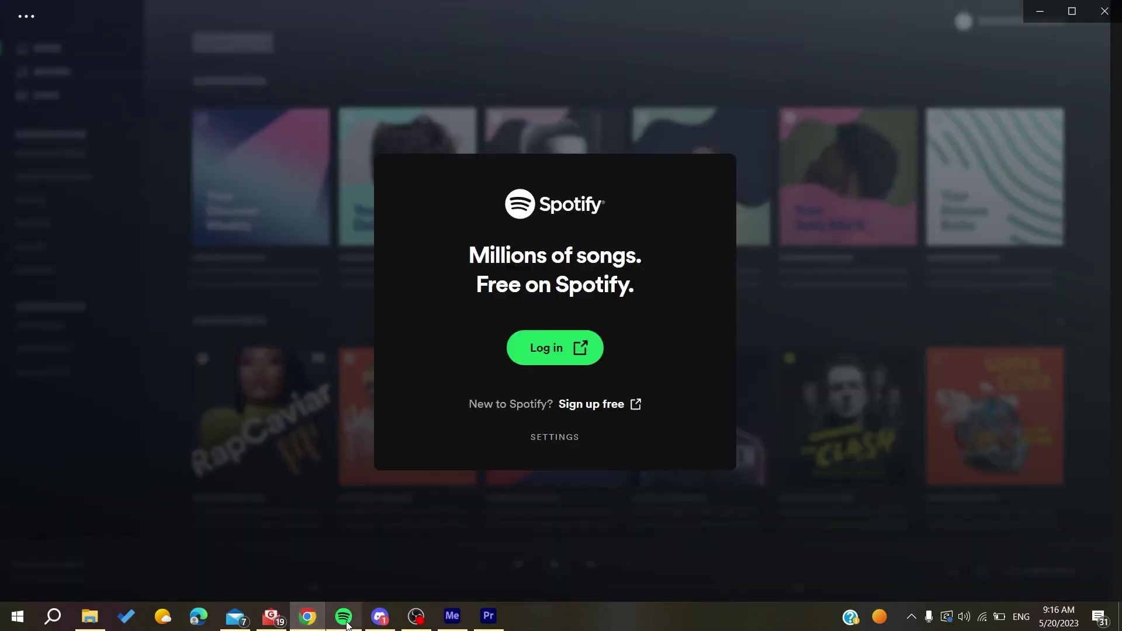
# - Hand the desktop login off to Chrome and choose 'Log in to another account'
pyautogui.click(583, 407)
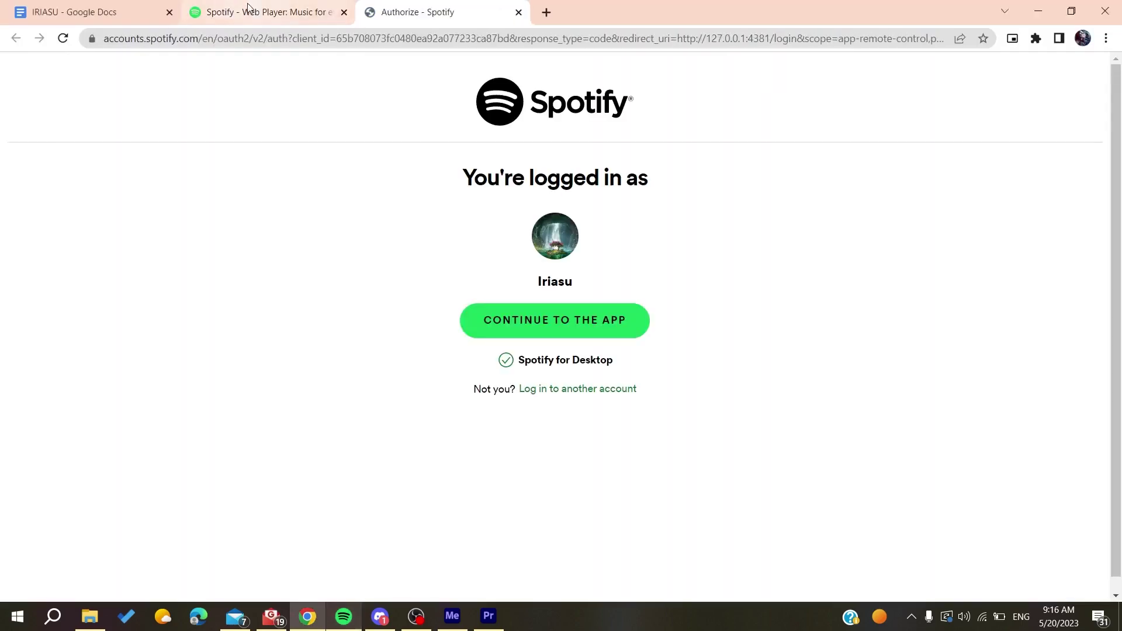
pyautogui.middleClick(248, 11)
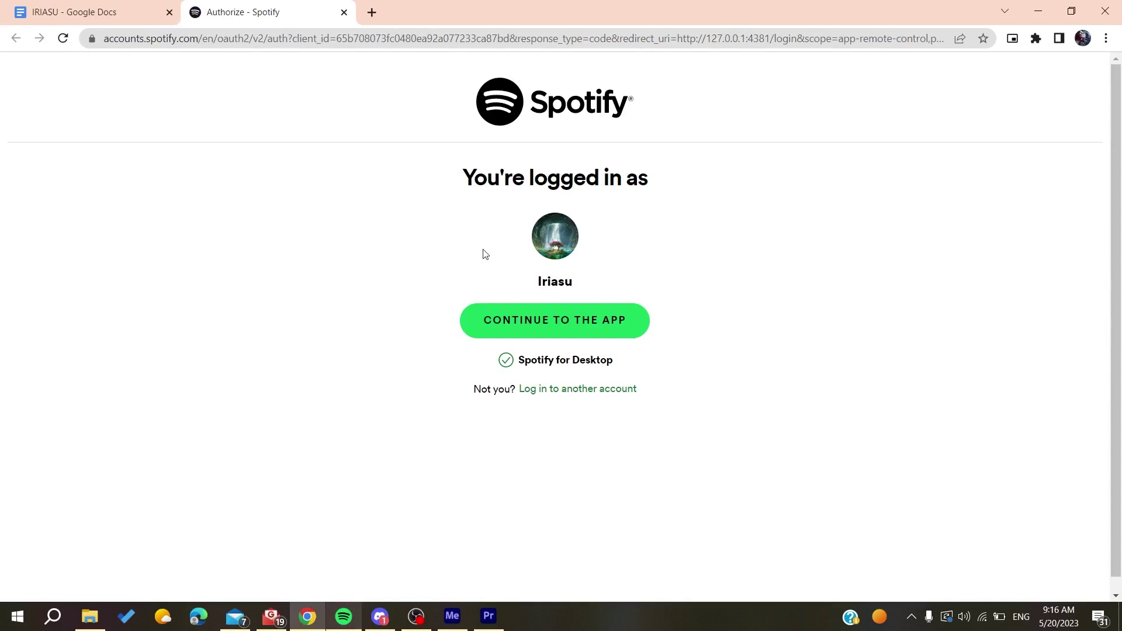
pyautogui.click(540, 388)
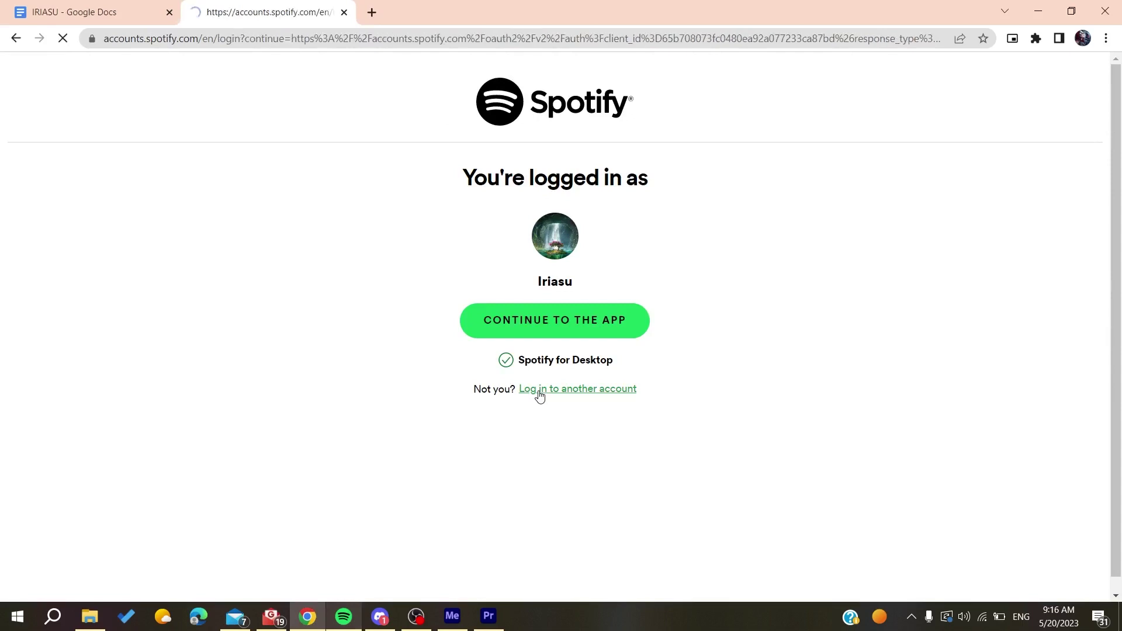
pyautogui.scroll(-1, 540, 397)
pyautogui.scroll(-2, 540, 396)
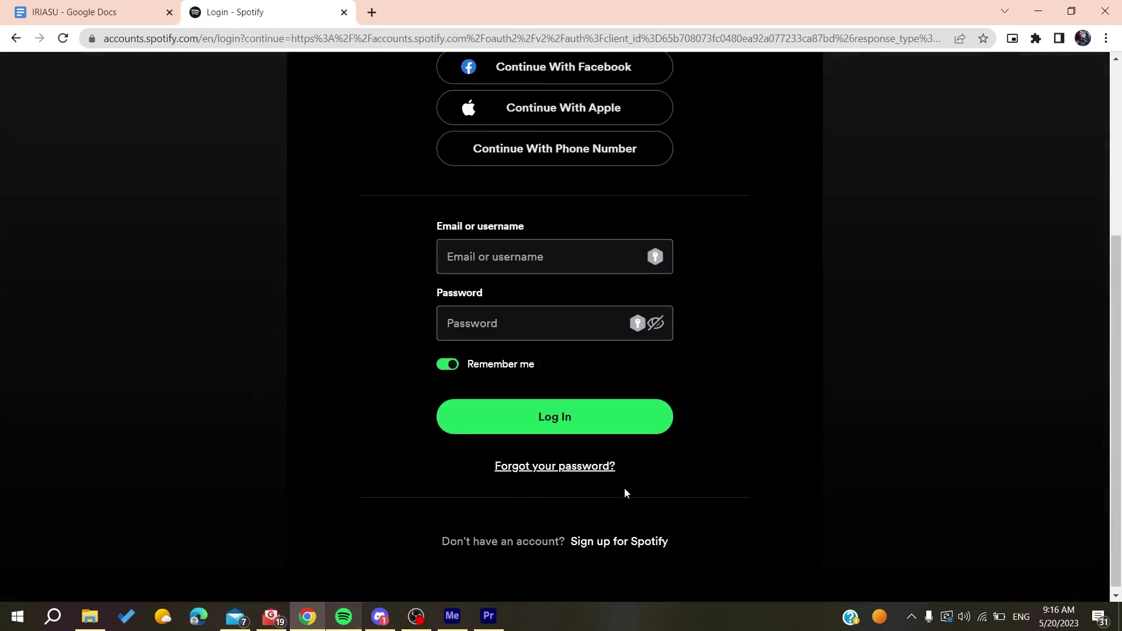
# - Open 'Sign up for Spotify' and review the empty sign-up form down to the Sign up button
pyautogui.click(591, 544)
pyautogui.scroll(-1, 395, 409)
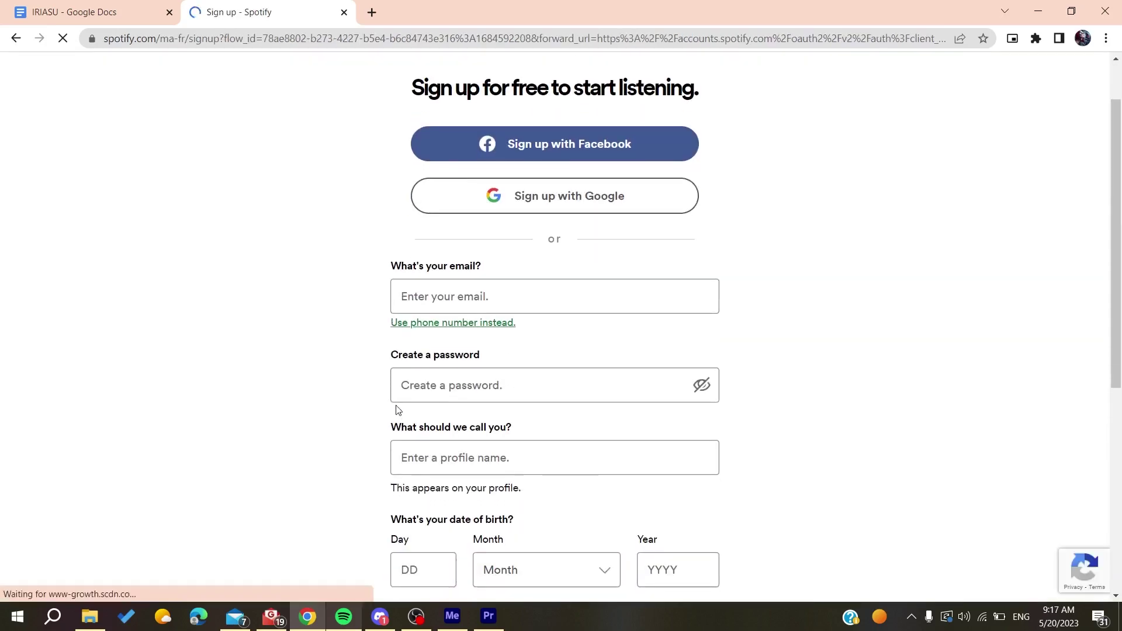
pyautogui.scroll(-2, 374, 418)
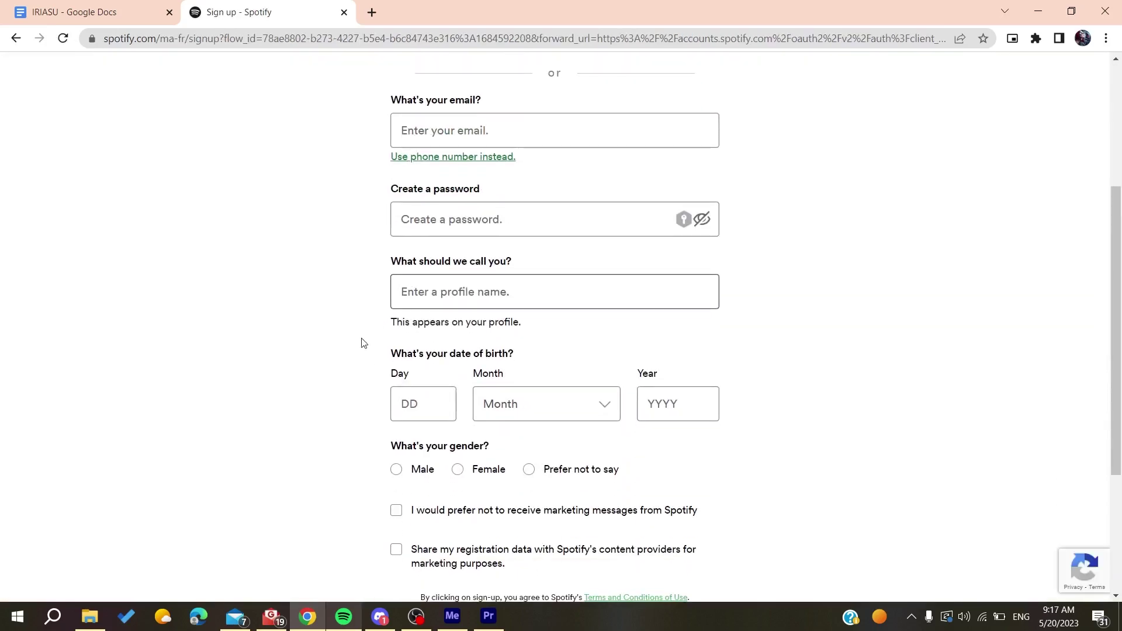
pyautogui.scroll(-3, 361, 343)
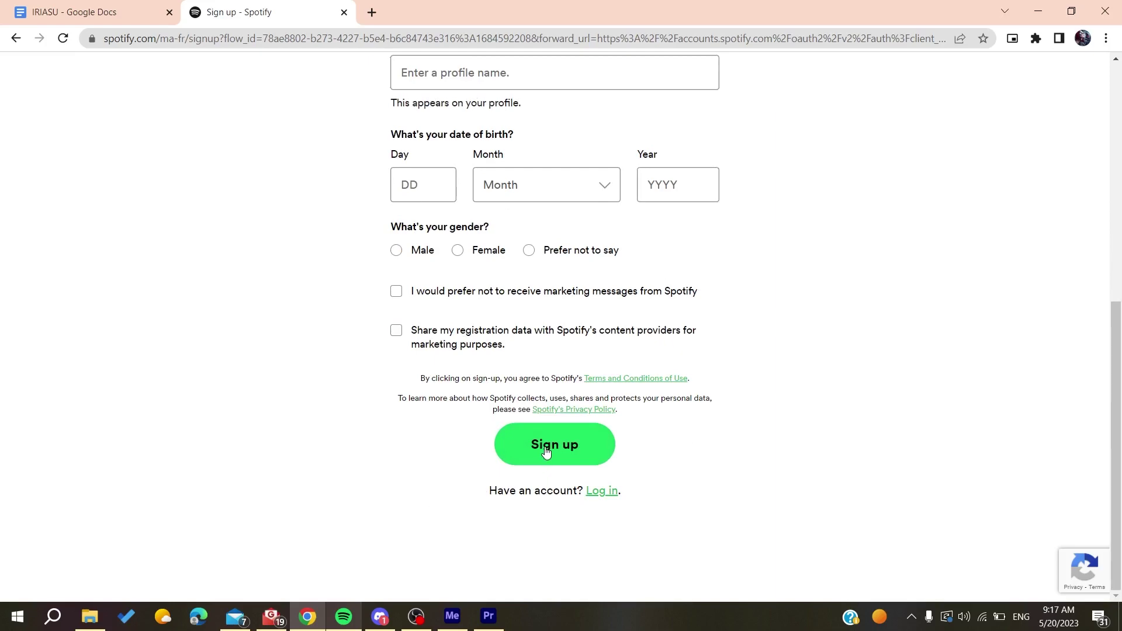
pyautogui.scroll(1, 545, 451)
pyautogui.scroll(2, 544, 451)
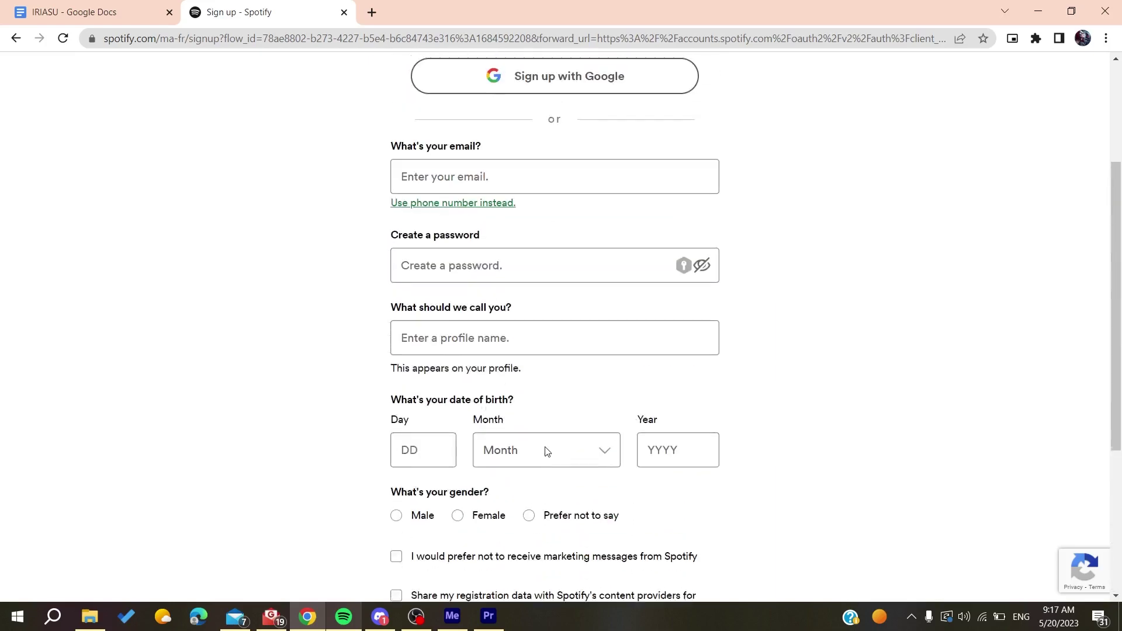
pyautogui.scroll(1, 545, 451)
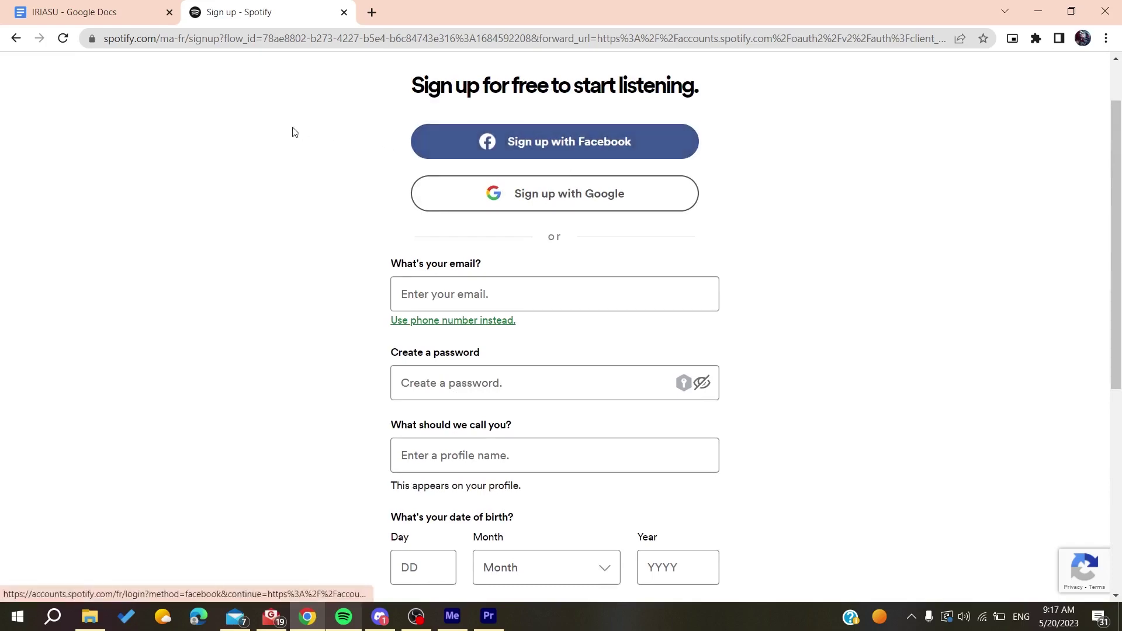
pyautogui.scroll(-2, 294, 132)
pyautogui.scroll(-2, 294, 131)
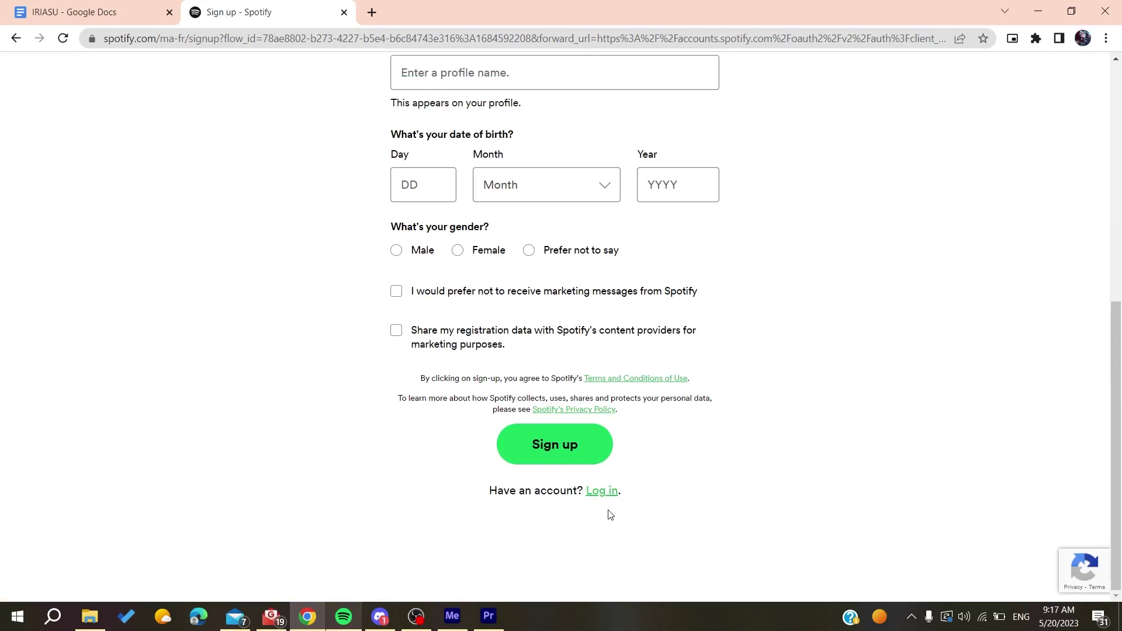
# - Sign in via the browser login page and return to the desktop app's Home
pyautogui.click(611, 493)
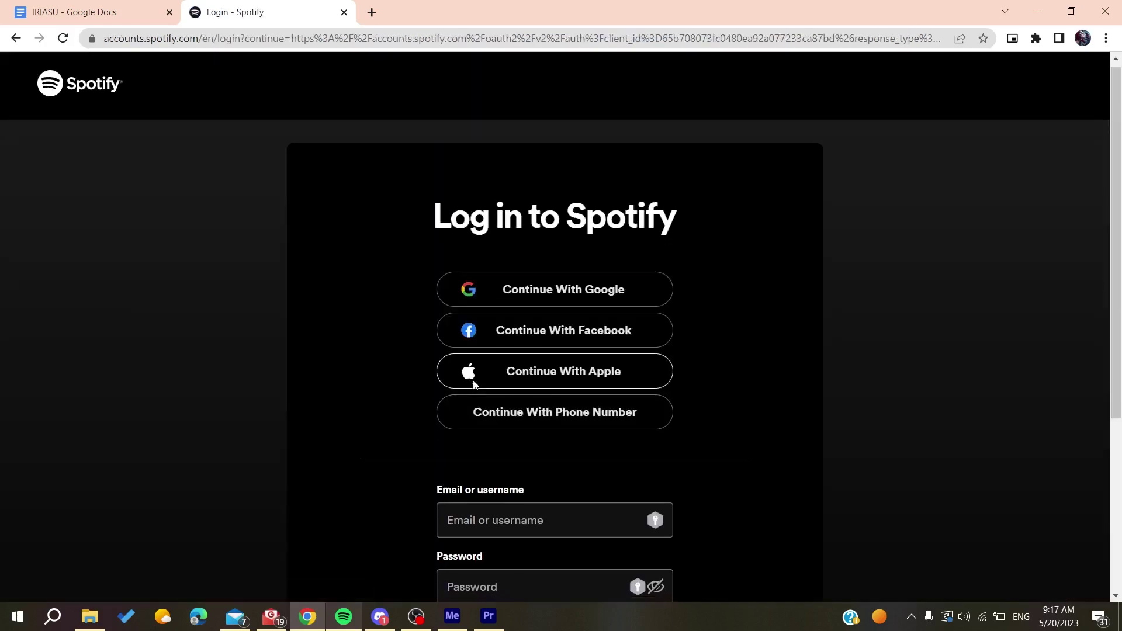
pyautogui.scroll(-2, 486, 359)
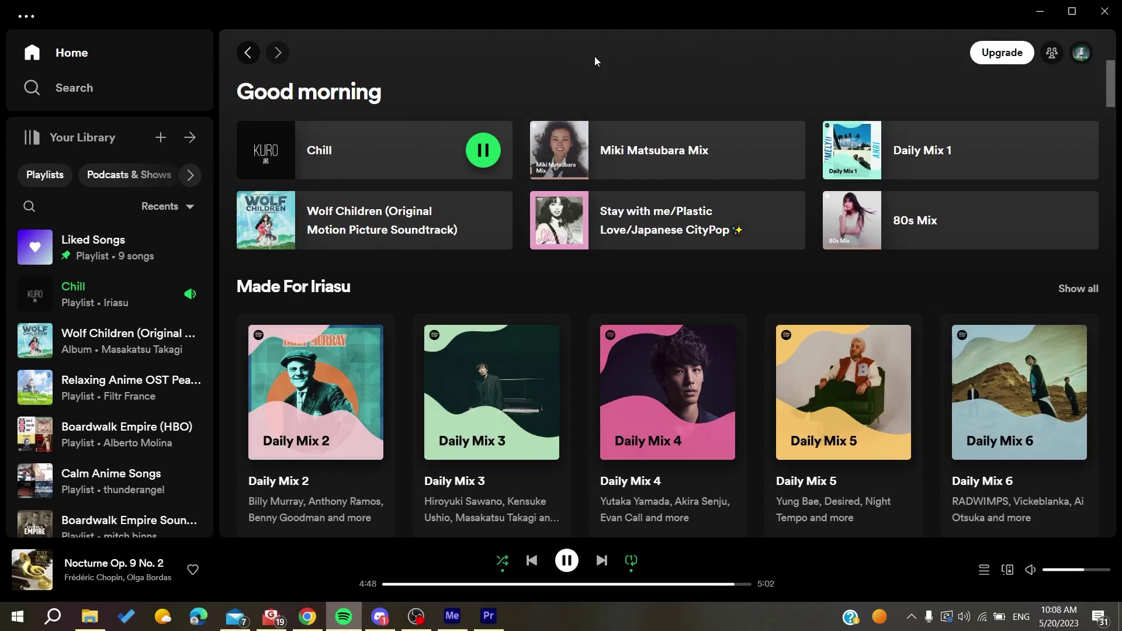
# - Open Settings from the profile avatar menu and scroll to Playback with the flat equalizer
pyautogui.click(1080, 54)
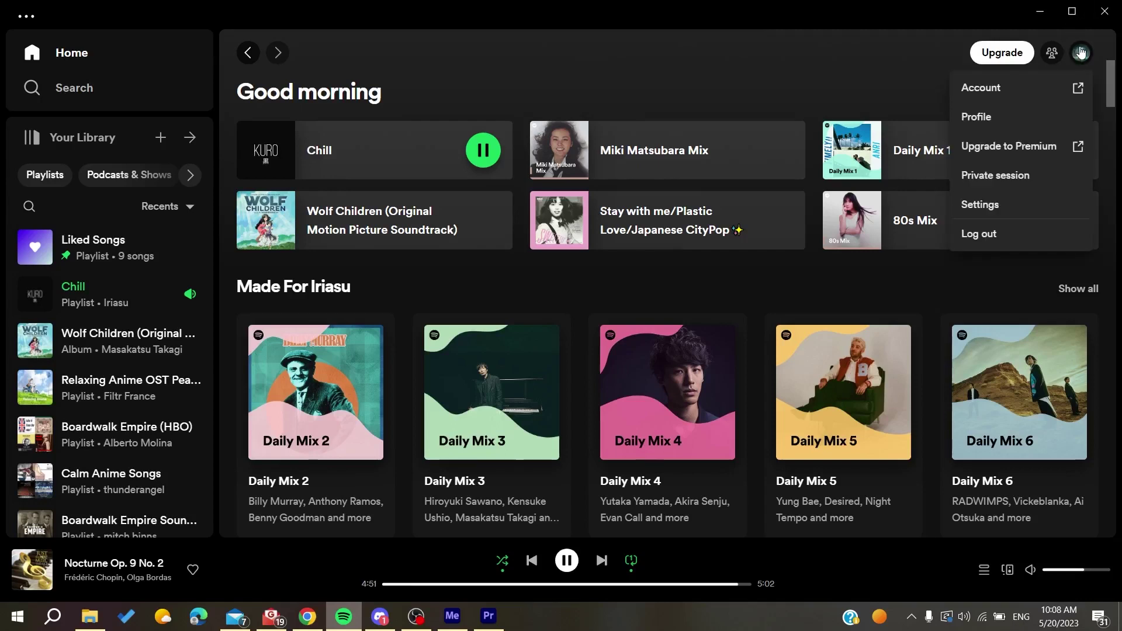
pyautogui.click(997, 206)
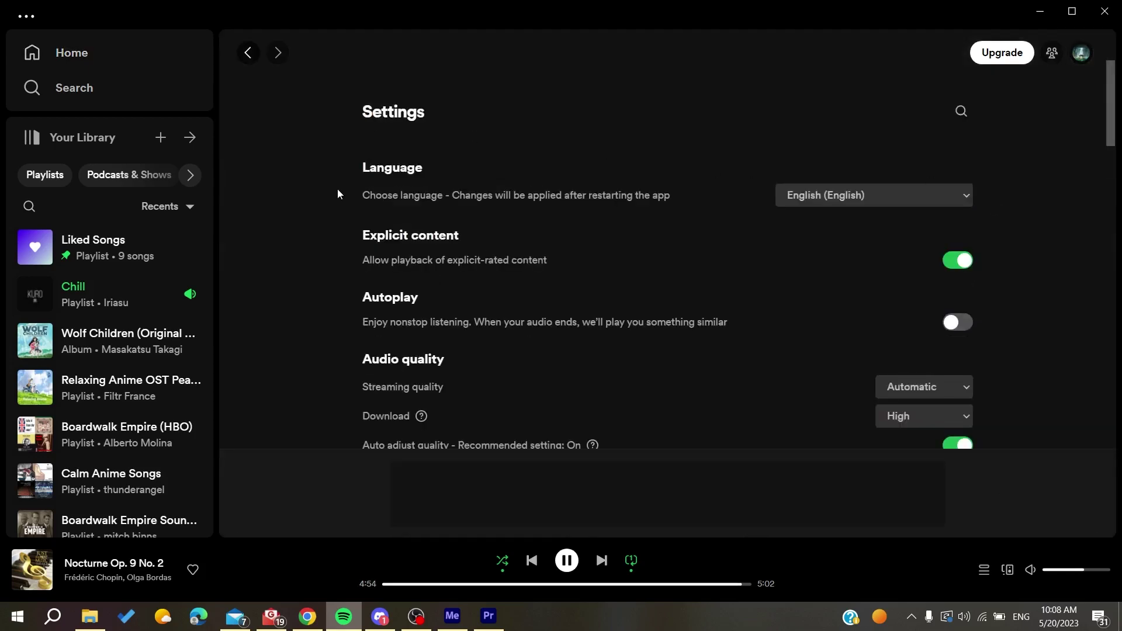
pyautogui.scroll(-1, 338, 188)
pyautogui.scroll(-3, 313, 305)
pyautogui.scroll(-1, 314, 305)
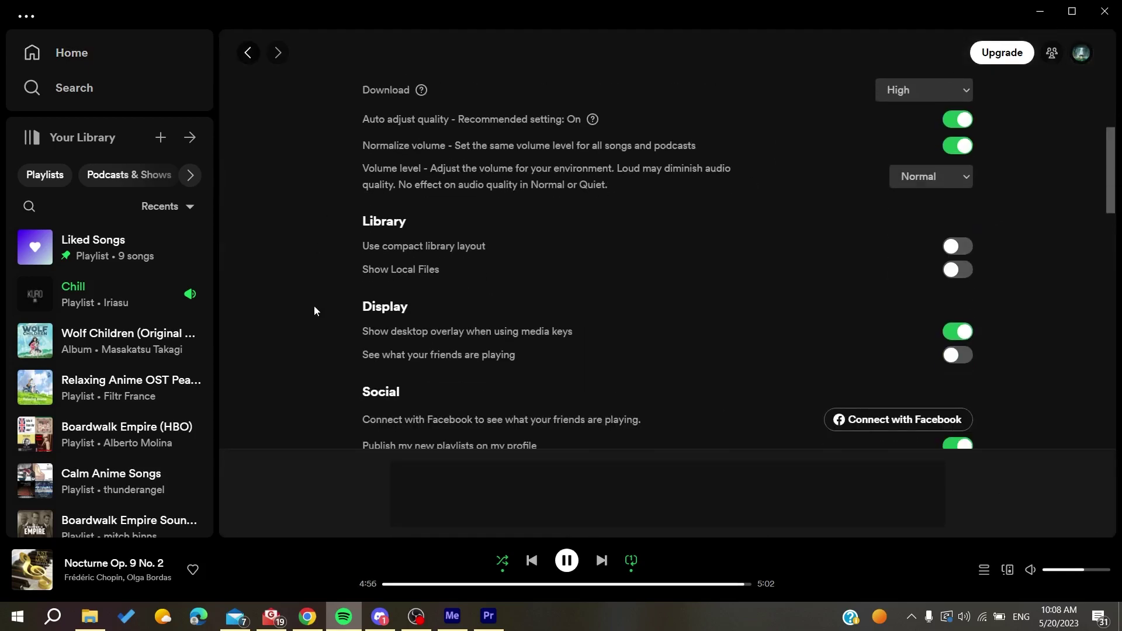
pyautogui.scroll(-1, 308, 313)
pyautogui.scroll(-2, 307, 313)
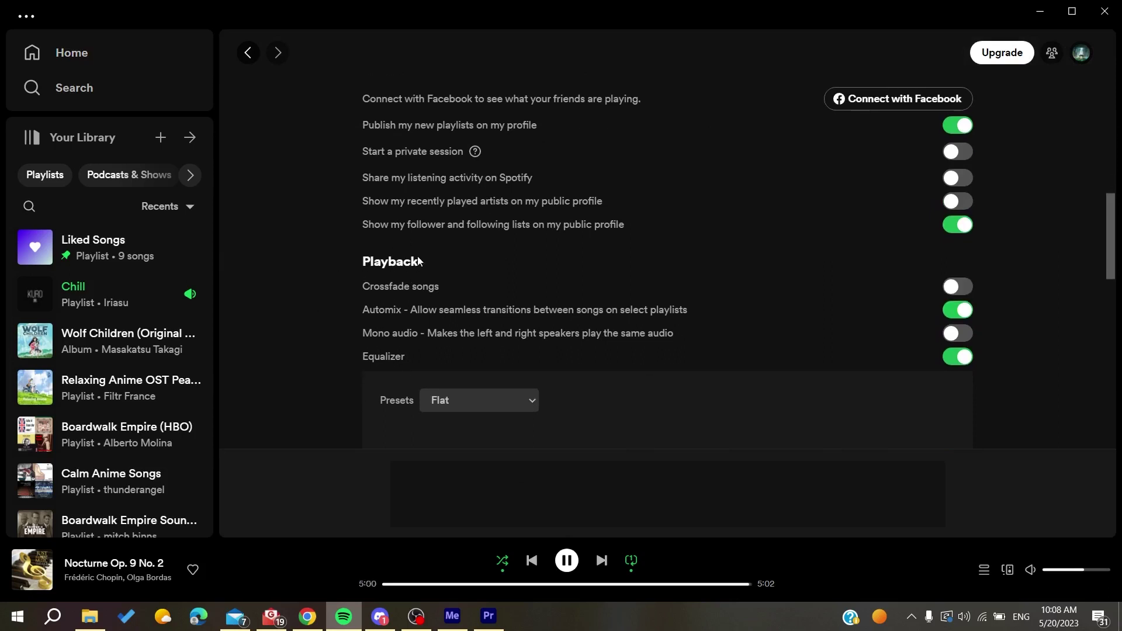
pyautogui.scroll(-1, 331, 285)
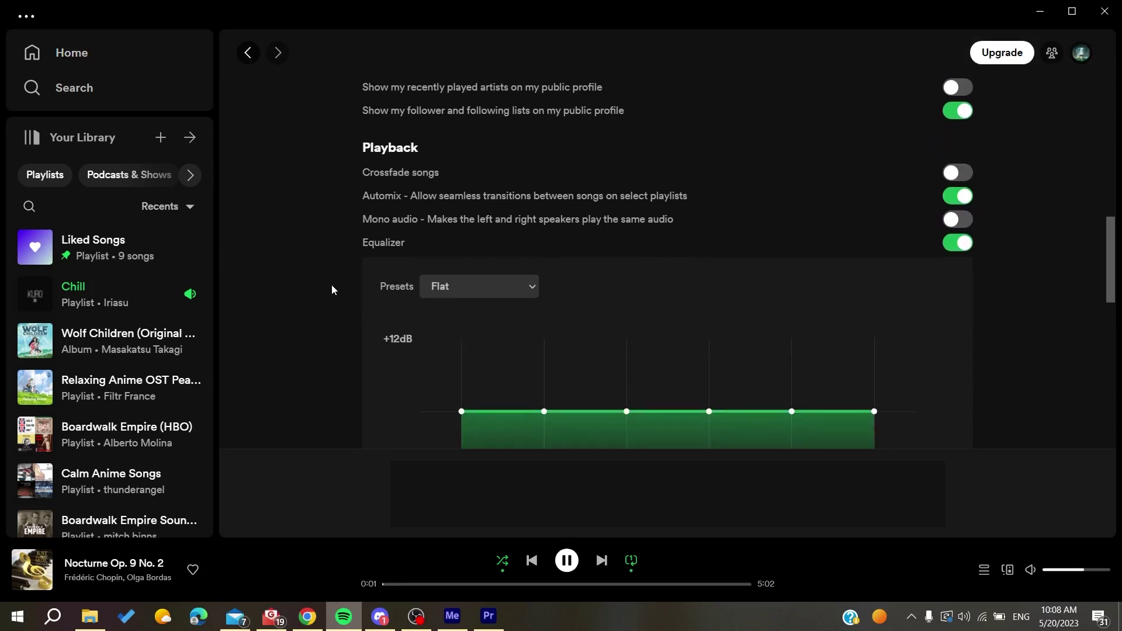
pyautogui.scroll(1, 332, 284)
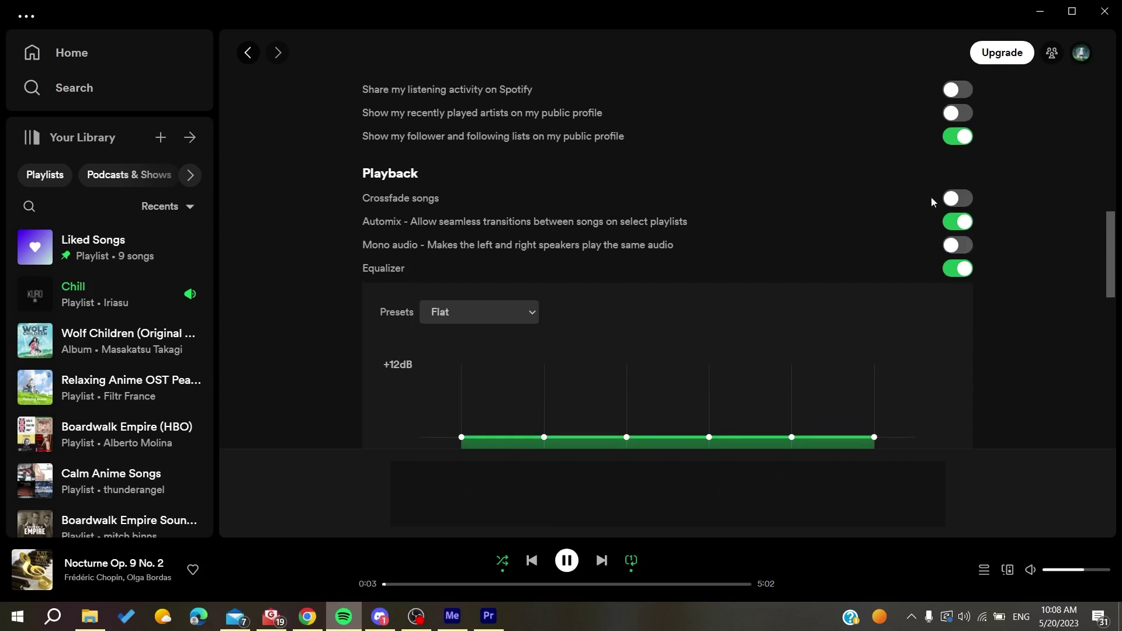